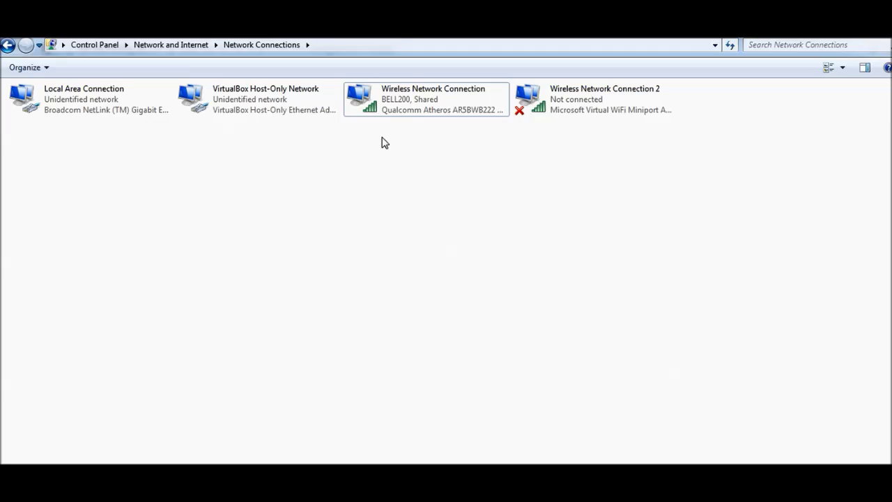
# Step: Select Wireless Network Connection in the Network Connections list
pyautogui.click(372, 98)
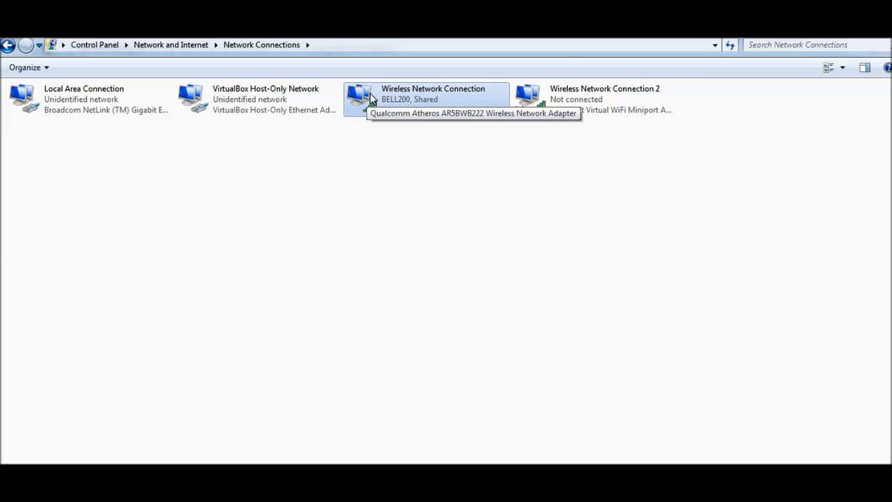
# Step: Open the Properties dialog of Wireless Network Connection from its right-click menu
pyautogui.rightClick(372, 100)
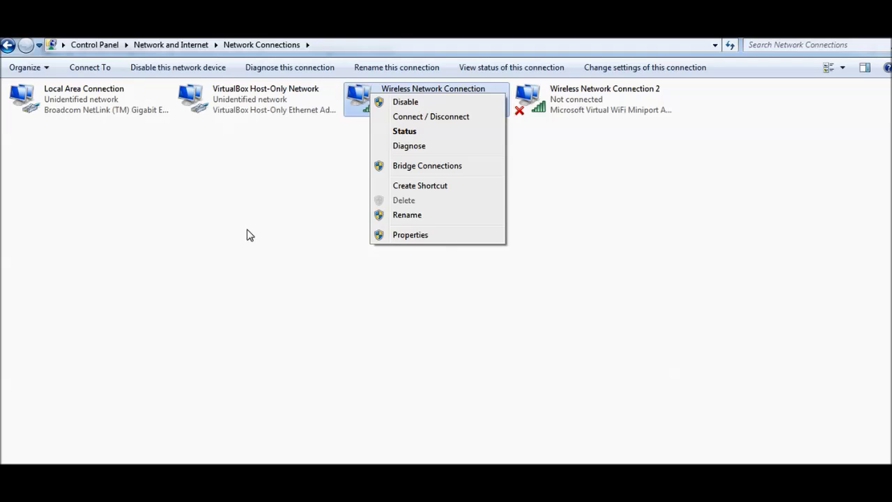
pyautogui.click(285, 230)
pyautogui.click(7, 44)
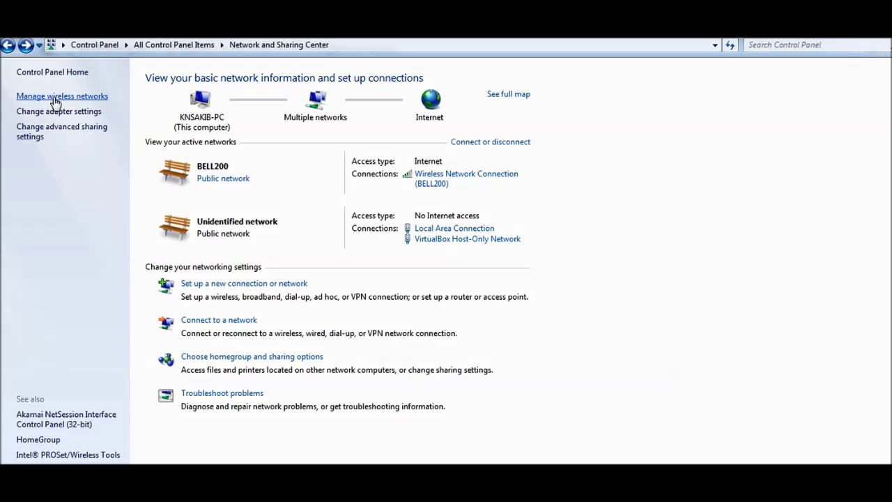
pyautogui.click(59, 111)
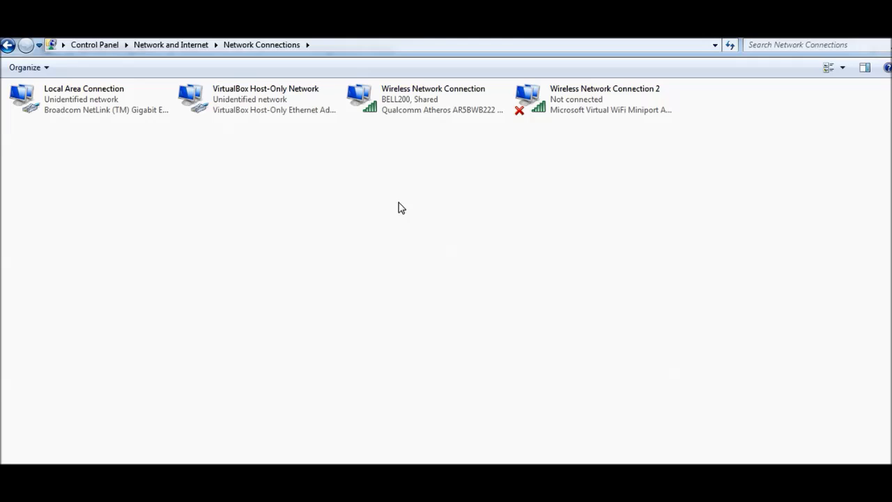
pyautogui.rightClick(376, 95)
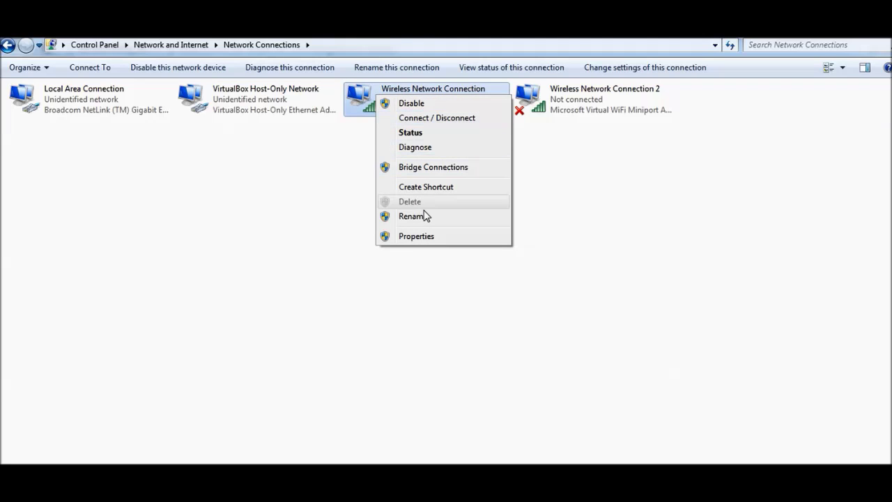
pyautogui.click(425, 236)
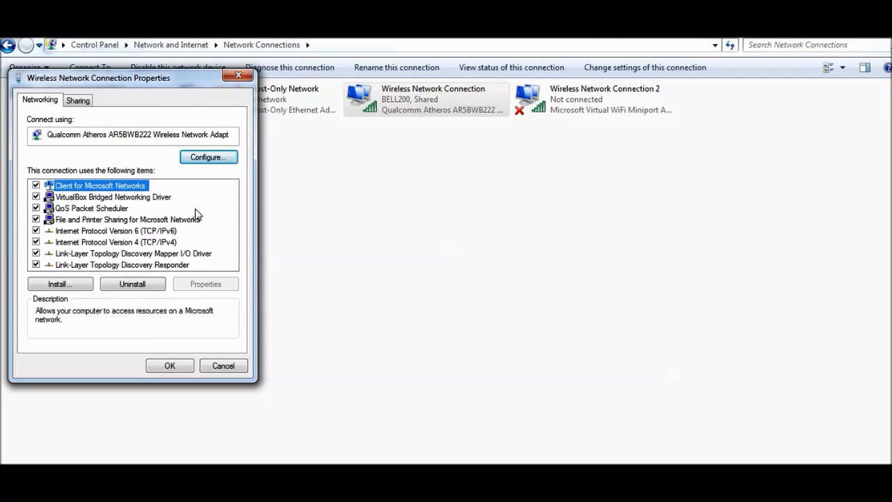
# Step: Review the Sharing tab's Internet Connection Sharing settings, then cancel the dialog unchanged
pyautogui.click(77, 101)
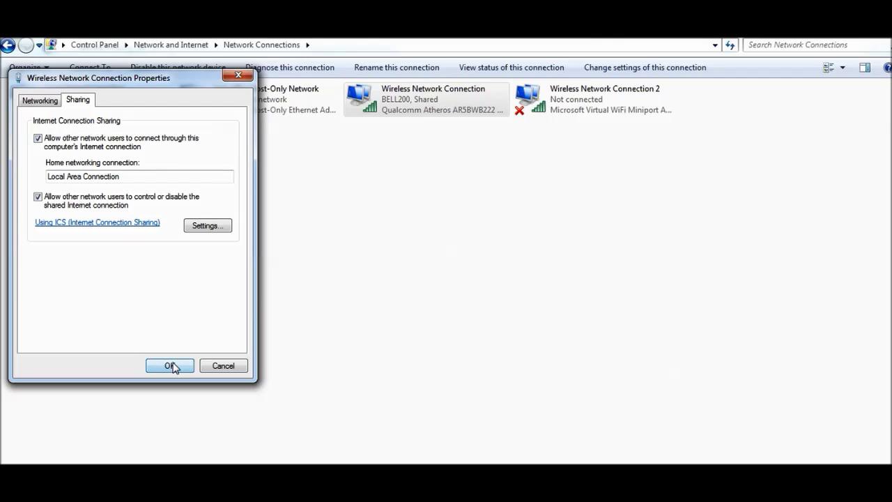
pyautogui.click(228, 367)
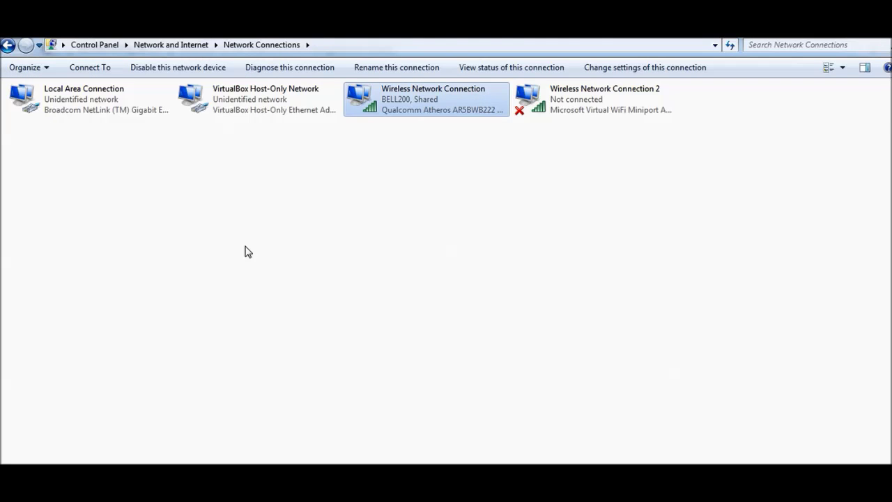
# Step: Switch to Eclipse and select BeagleBoneBlack's Shell Processes and Ssh Terminals nodes in Remote Systems
pyautogui.moveTo(179, 485)
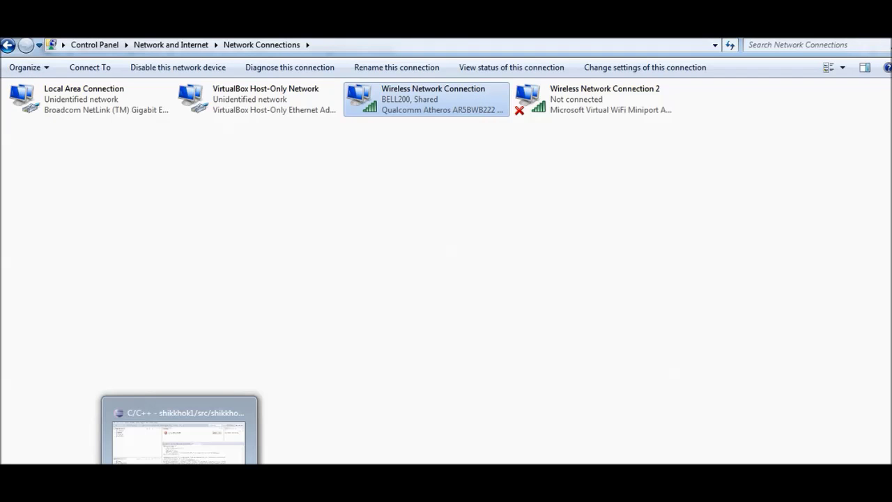
pyautogui.click(223, 425)
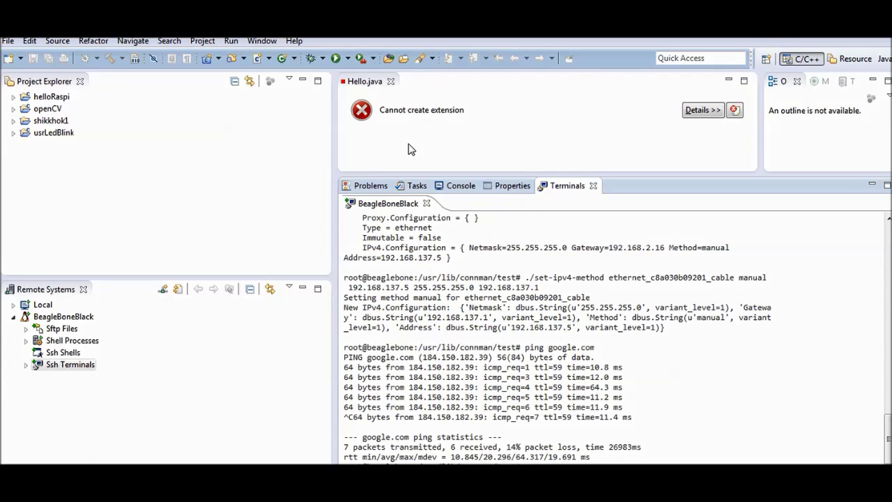
pyautogui.click(97, 341)
pyautogui.click(112, 365)
pyautogui.hotkey('alt', 'Tab')
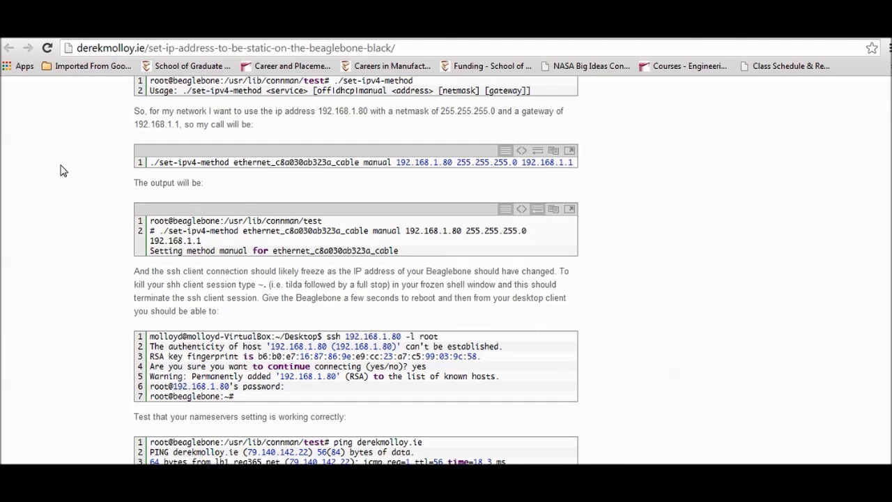
pyautogui.scroll(3, 67, 149)
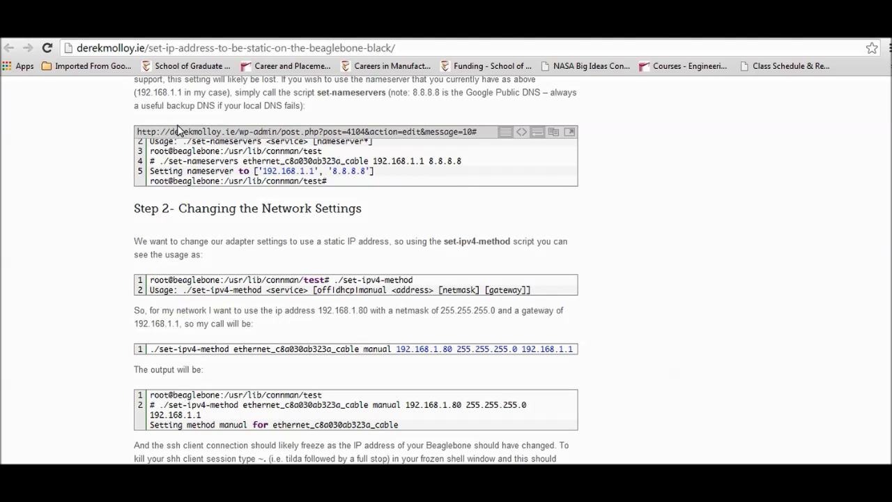
pyautogui.scroll(-1, 491, 203)
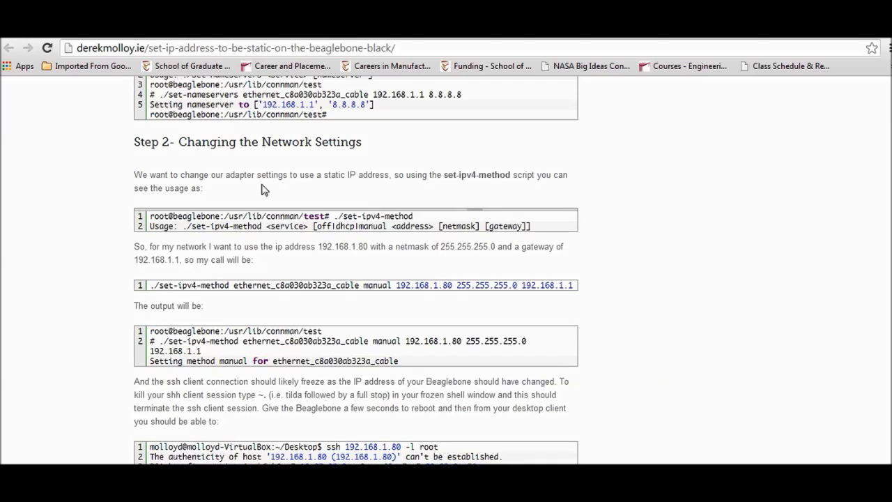
pyautogui.scroll(1, 240, 179)
pyautogui.scroll(-1, 334, 180)
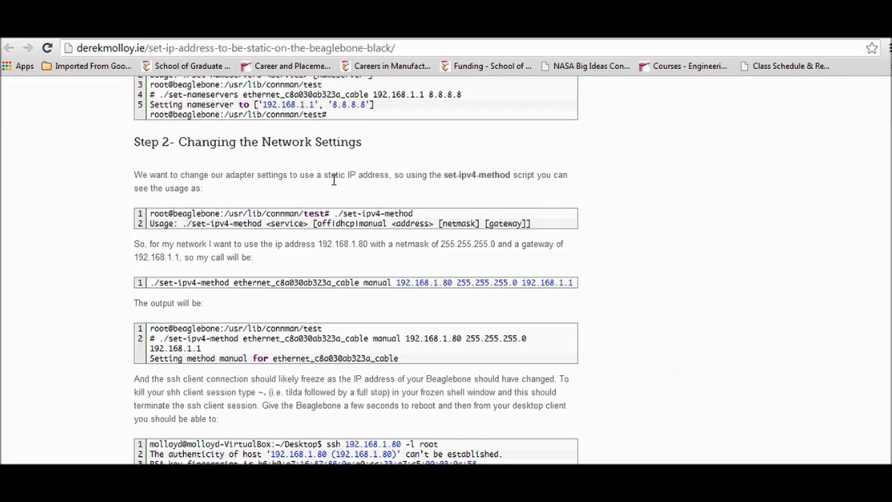
pyautogui.scroll(-2, 355, 185)
pyautogui.scroll(-1, 372, 212)
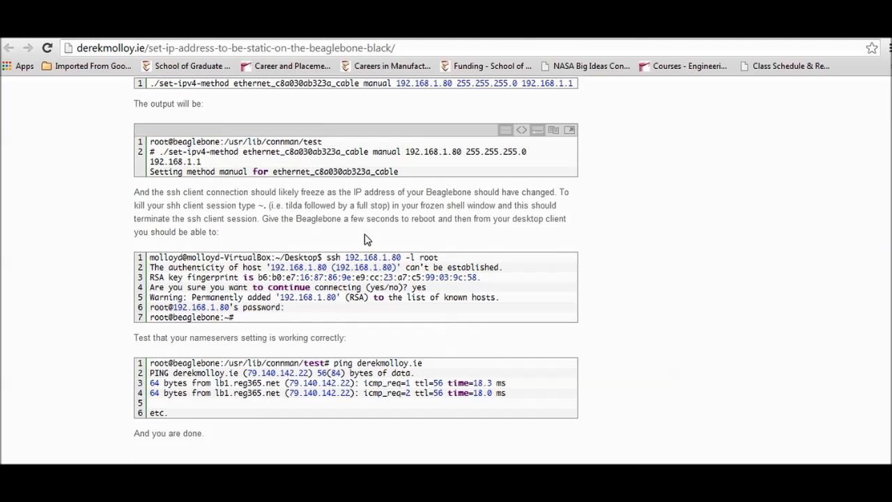
pyautogui.scroll(1, 334, 239)
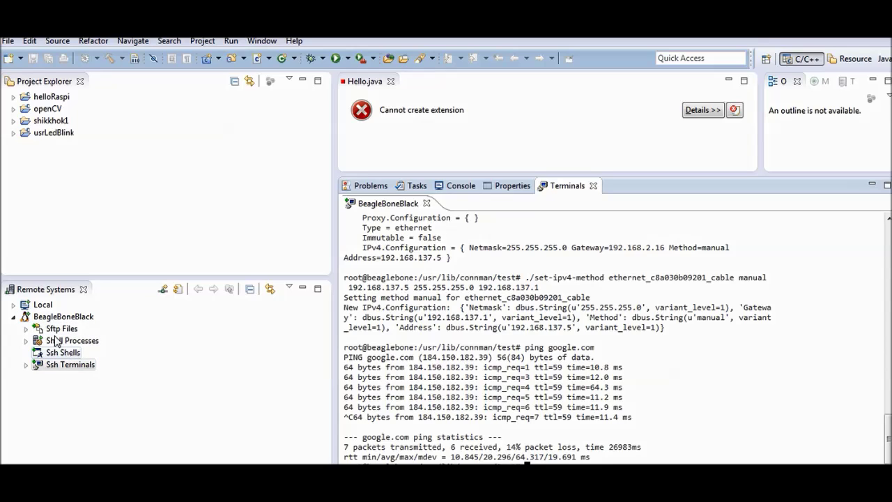
pyautogui.click(78, 365)
pyautogui.rightClick(83, 363)
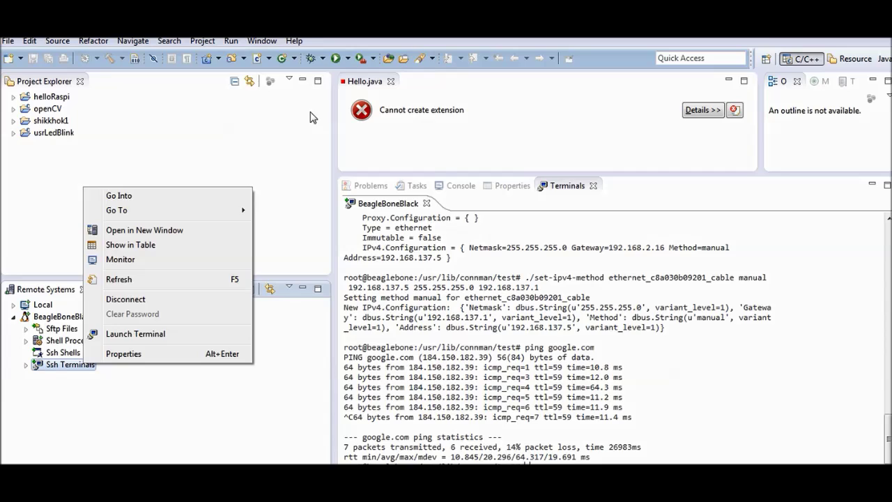
pyautogui.click(333, 40)
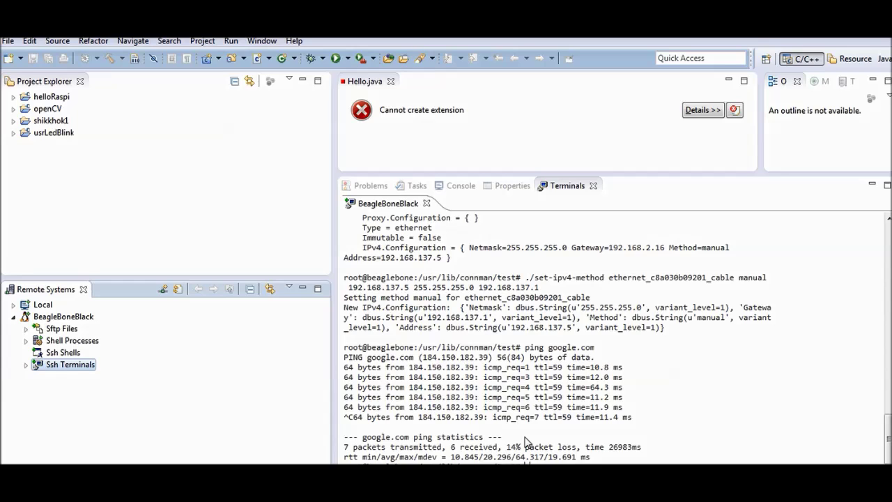
pyautogui.press('Up')
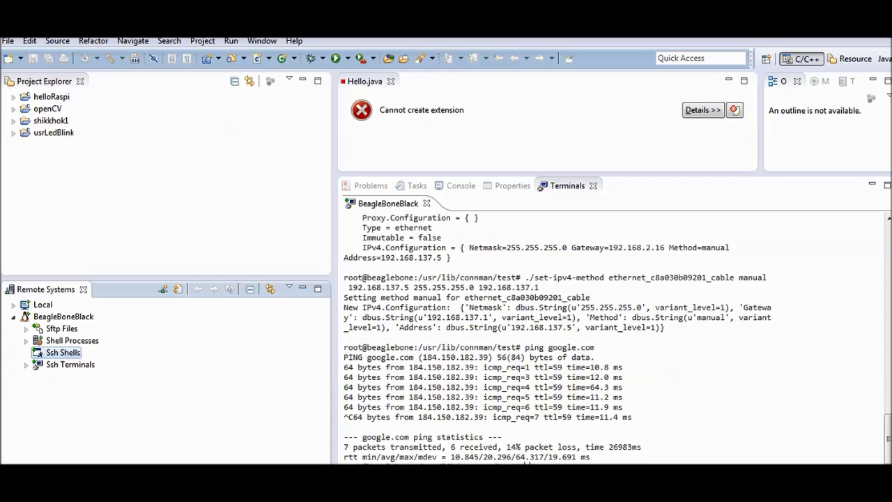
pyautogui.click(527, 462)
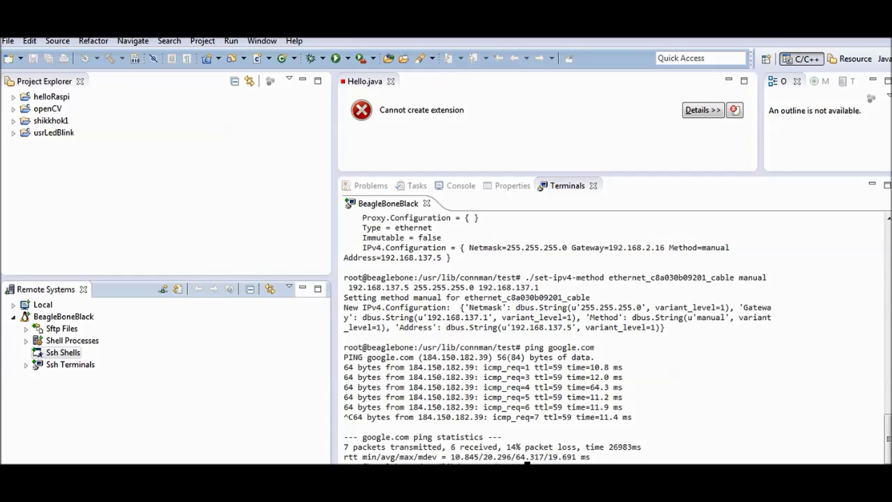
# Step: Rerun ./get-services from the command history to list the connman services
pyautogui.press('Up')
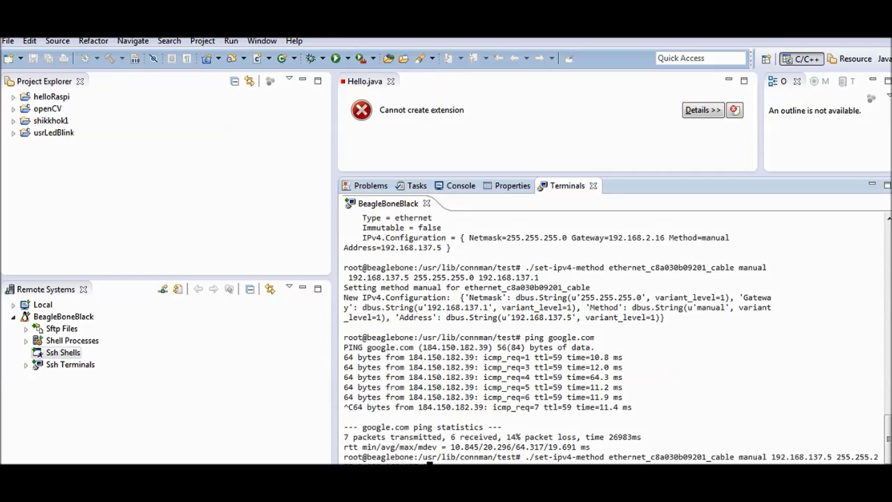
pyautogui.press('Up')
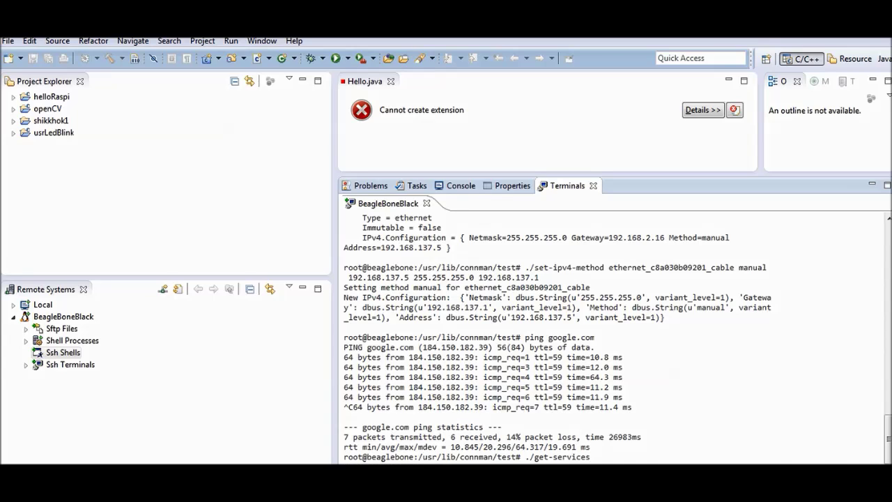
pyautogui.press('Down')
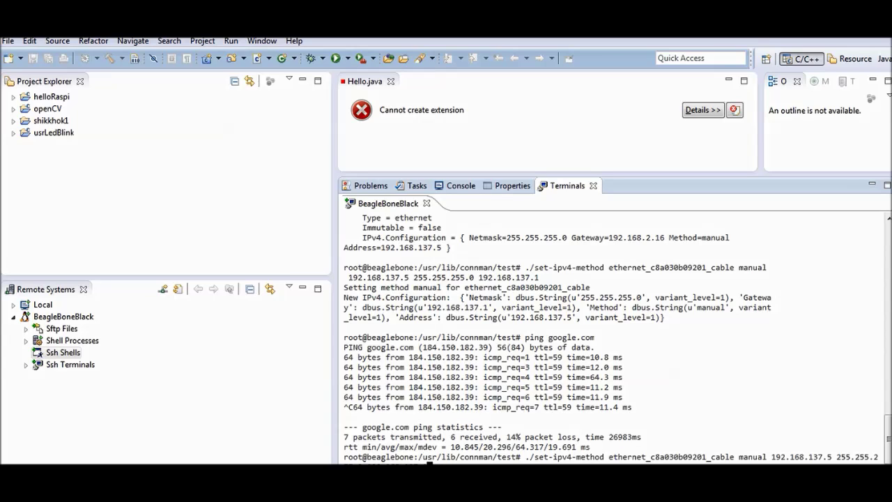
pyautogui.press('Up')
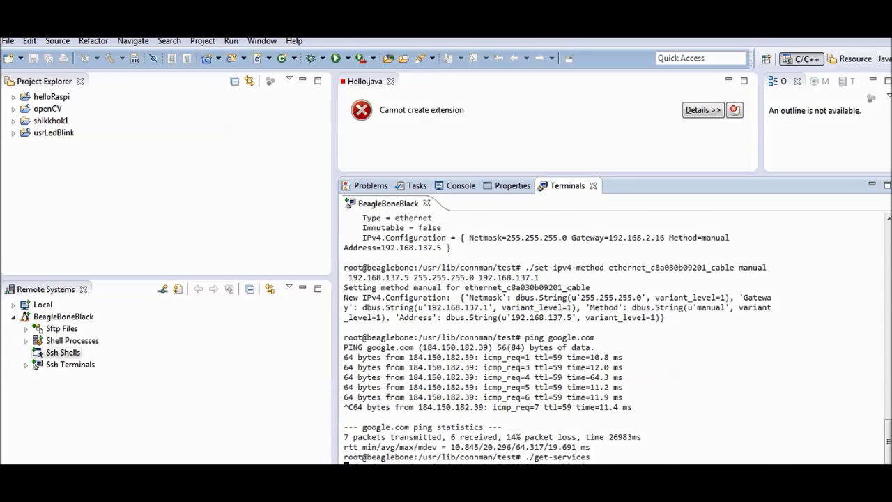
pyautogui.press('Return')
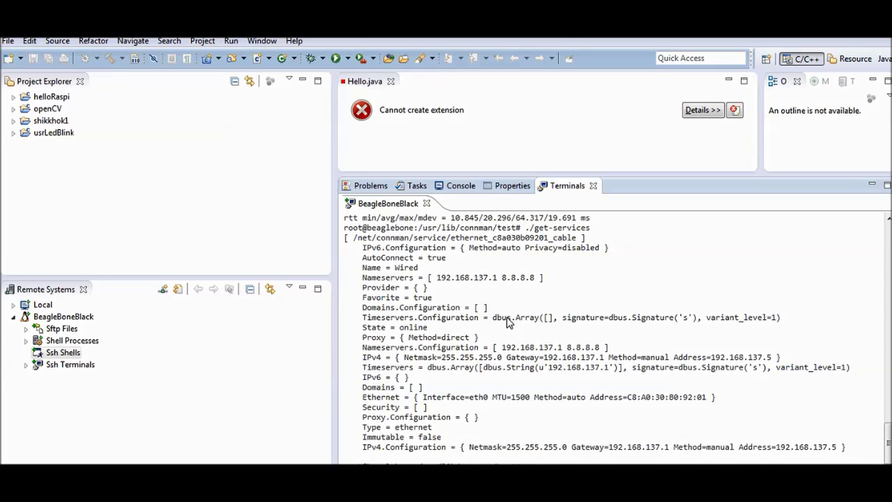
# Step: Copy the ethernet service ID c8a030b09201 from the get-services output
pyautogui.scroll(2, 476, 321)
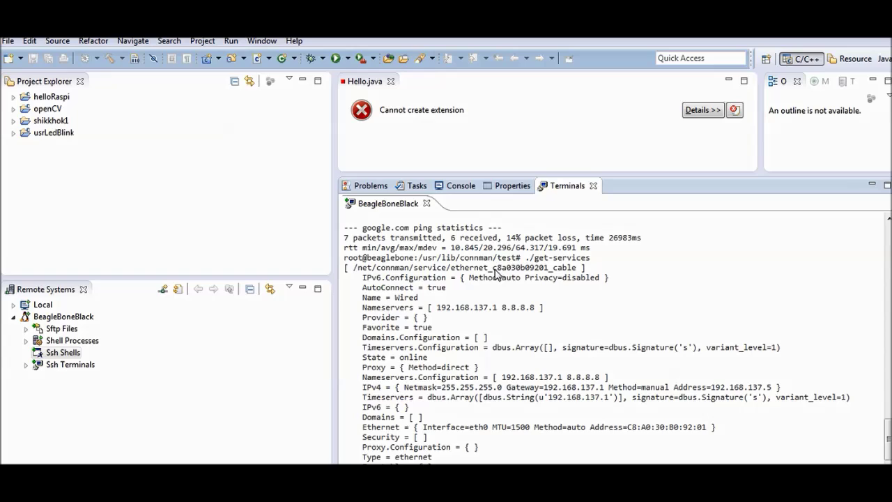
pyautogui.moveTo(499, 273); pyautogui.dragTo(549, 272)
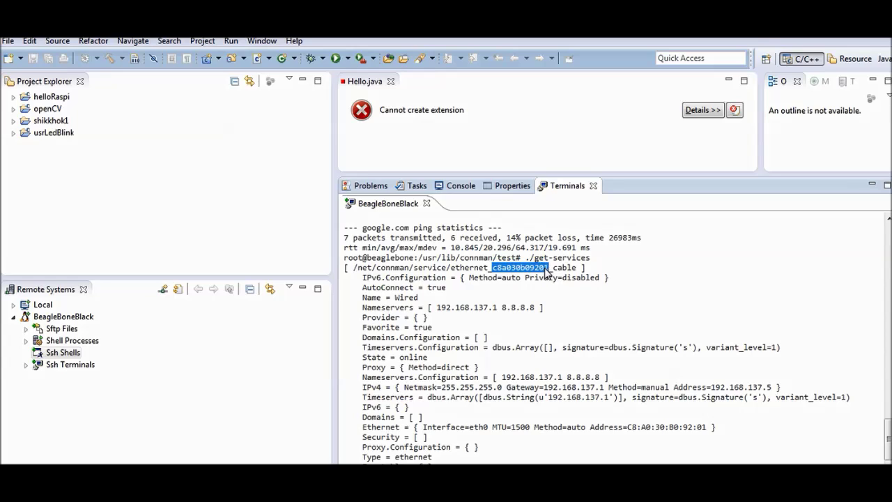
pyautogui.rightClick(530, 271)
pyautogui.click(549, 277)
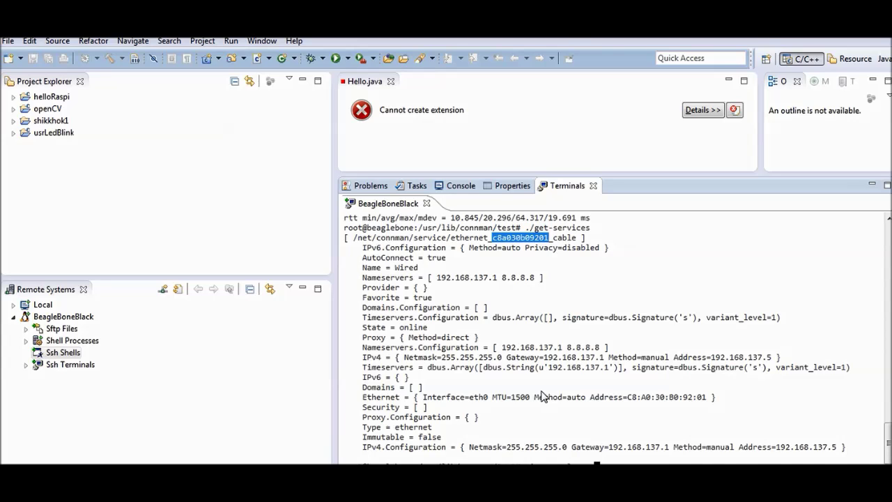
# Step: Complete the set-ipv4-method command for ethernet_c8a030b09201_cable, manual 192.168.137.5, and inspect its service ID
pyautogui.write('od ethernet_c8a030b09201_cable manual 192.168.137.5 255.255.2')
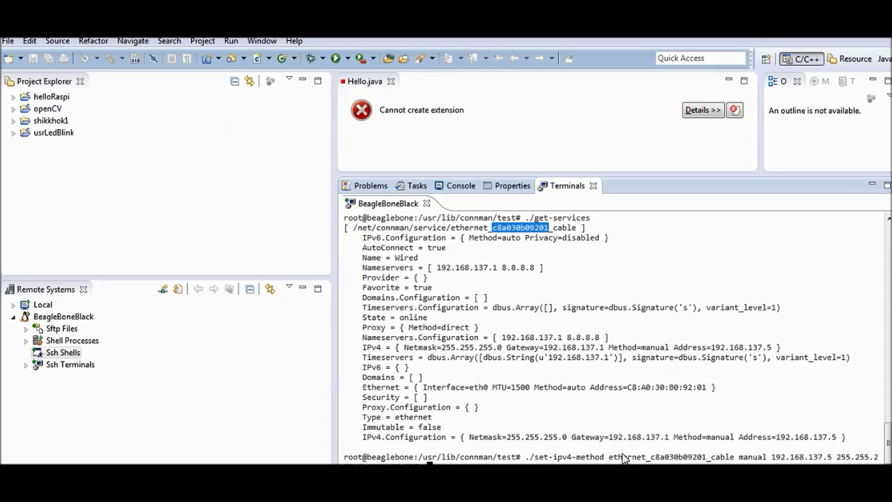
pyautogui.moveTo(651, 458); pyautogui.dragTo(670, 460)
pyautogui.rightClick(670, 459)
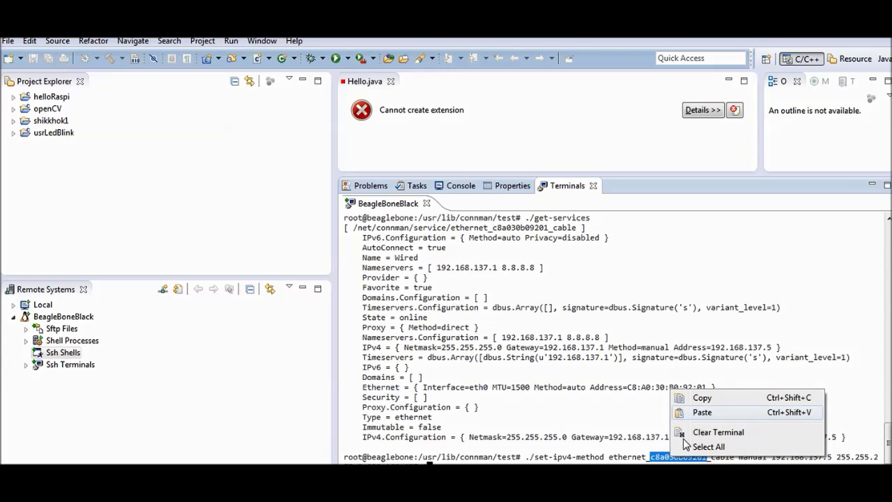
pyautogui.click(657, 457)
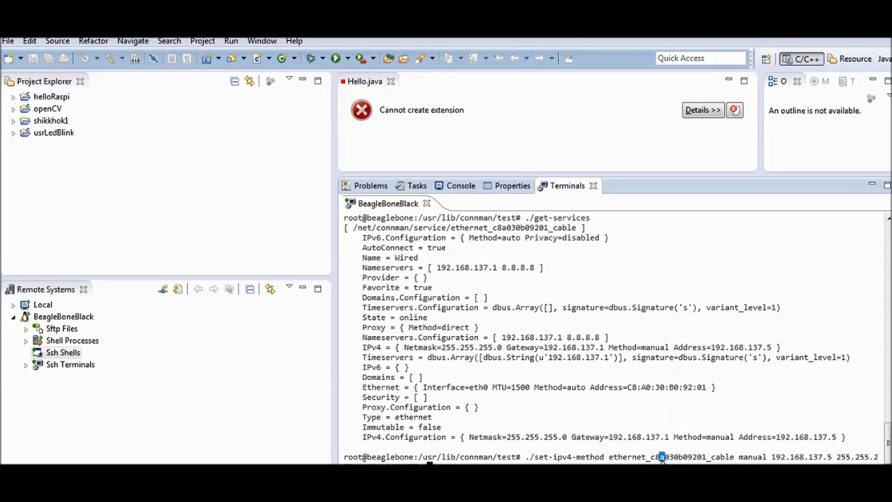
pyautogui.moveTo(650, 459); pyautogui.dragTo(707, 460)
pyautogui.rightClick(689, 457)
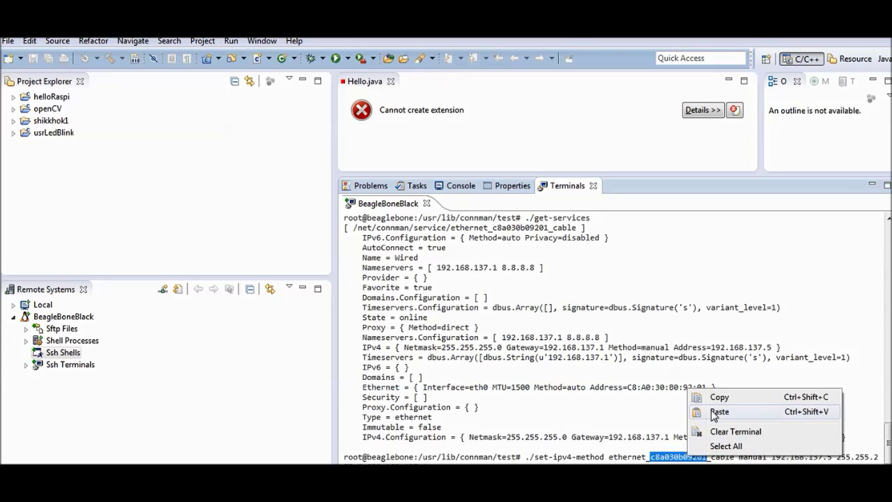
pyautogui.click(667, 459)
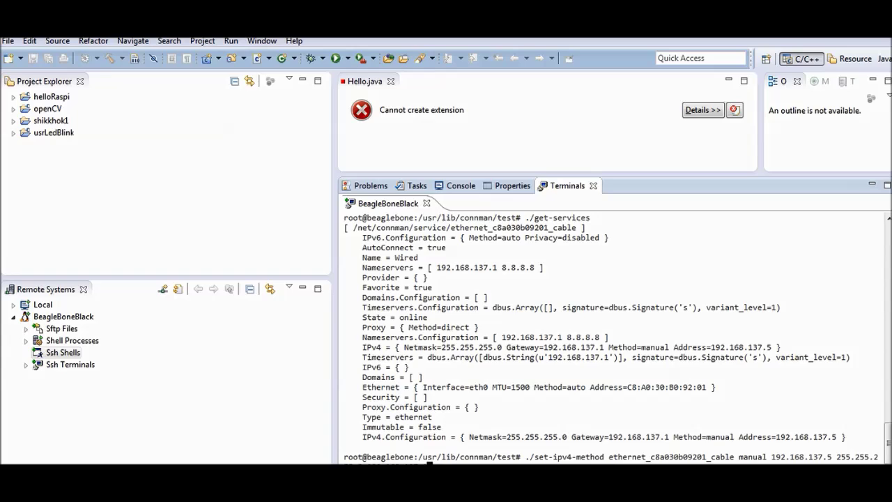
pyautogui.moveTo(770, 457); pyautogui.dragTo(829, 457)
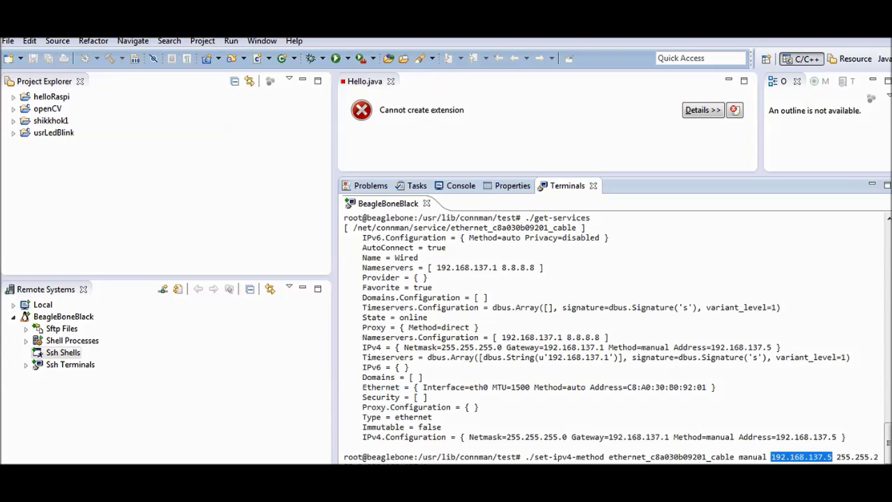
pyautogui.moveTo(836, 456); pyautogui.dragTo(889, 460)
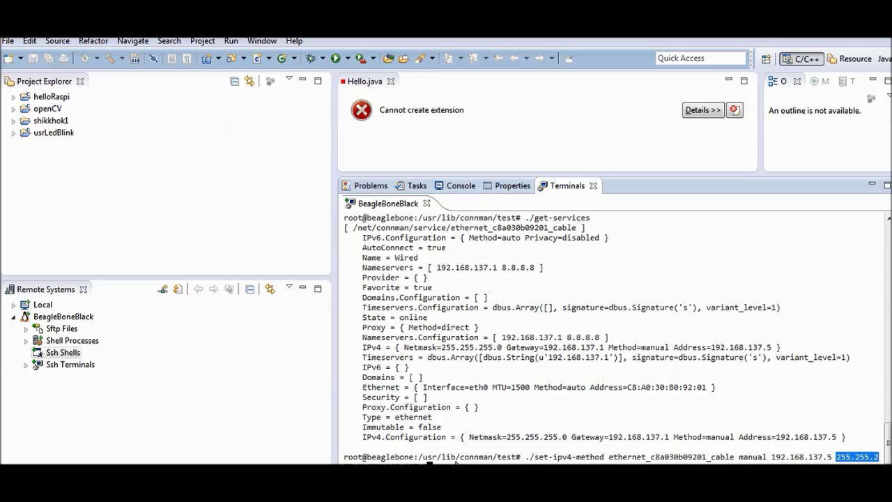
pyautogui.moveTo(366, 461); pyautogui.dragTo(428, 462)
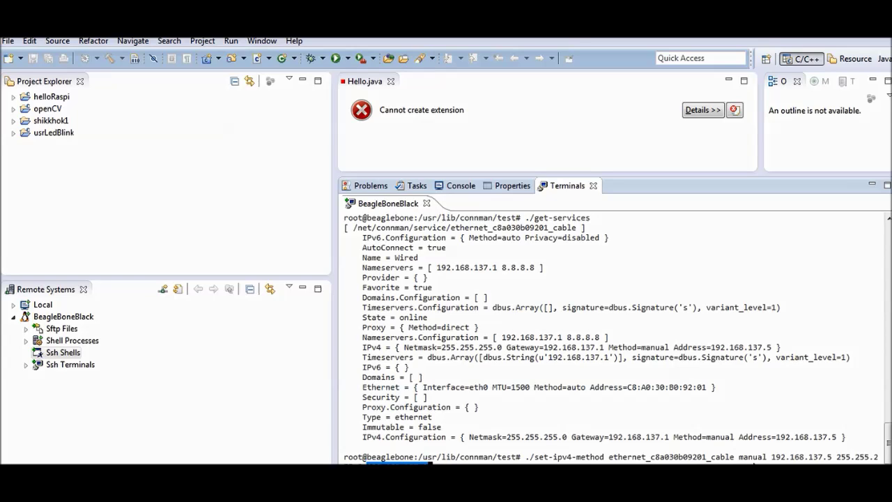
pyautogui.moveTo(772, 458); pyautogui.dragTo(829, 458)
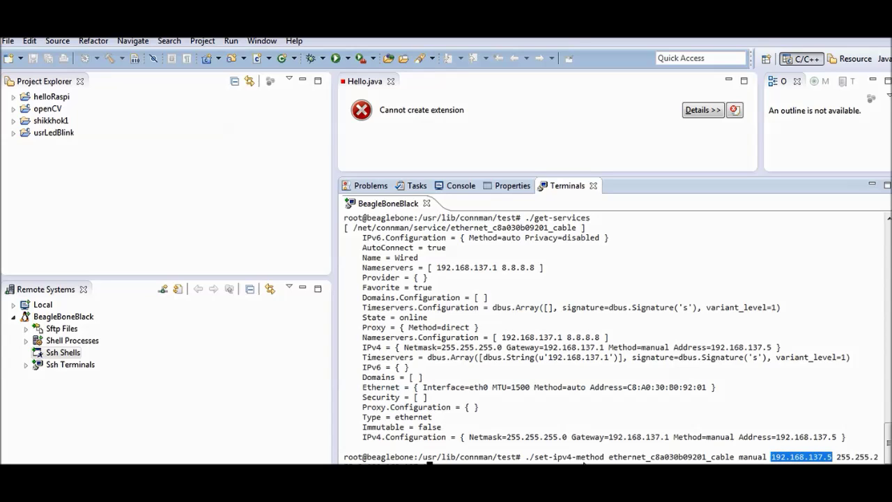
pyautogui.moveTo(365, 463); pyautogui.dragTo(419, 462)
pyautogui.click(427, 462)
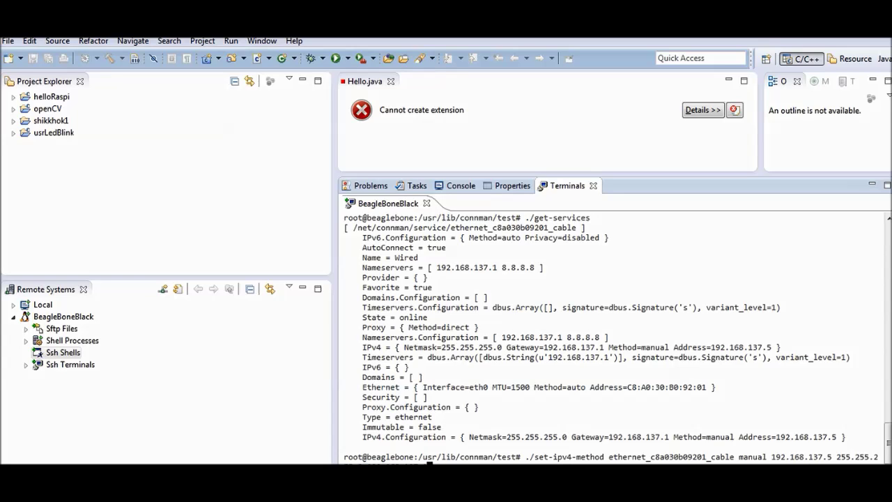
pyautogui.moveTo(428, 463); pyautogui.dragTo(365, 463)
pyautogui.click(428, 463)
pyautogui.moveTo(376, 463); pyautogui.dragTo(432, 463)
pyautogui.moveTo(772, 457); pyautogui.dragTo(832, 455)
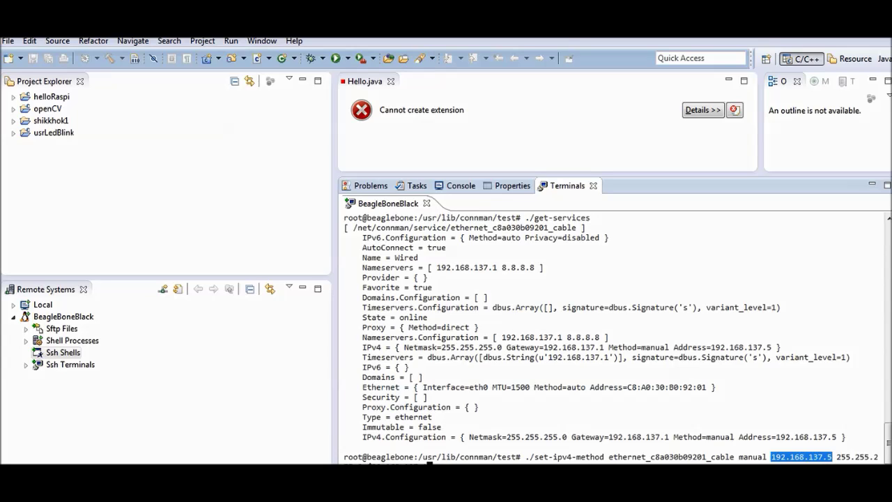
pyautogui.moveTo(365, 463); pyautogui.dragTo(424, 463)
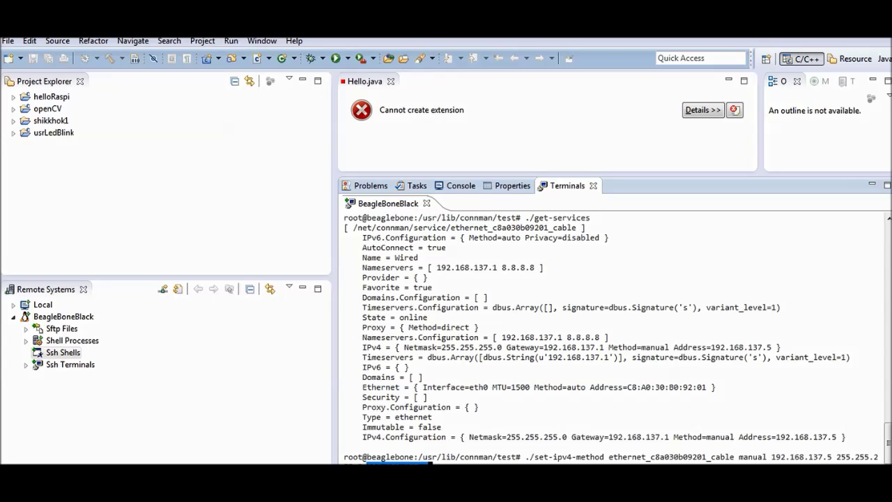
pyautogui.click(434, 462)
# Step: Recall 'ping google.com' from the command history and run it
pyautogui.press('Up')
pyautogui.press('Up')
pyautogui.press('Up')
pyautogui.press('Up')
pyautogui.press('Up')
pyautogui.press('Up')
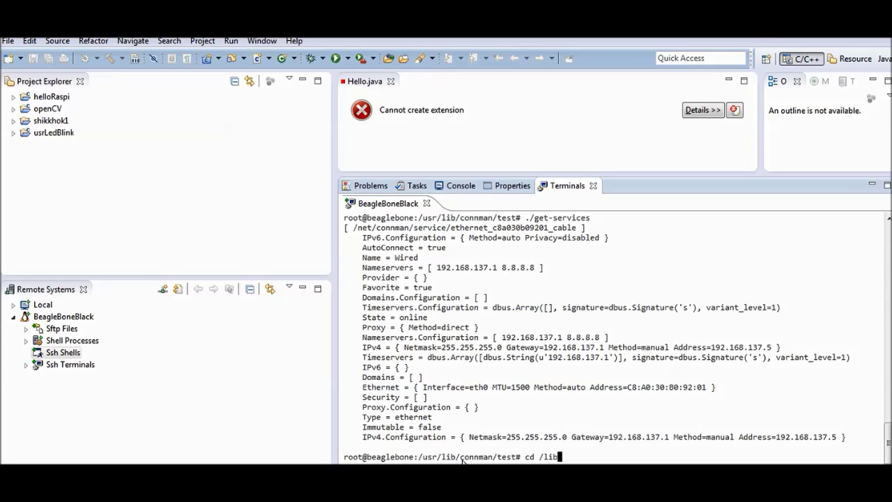
pyautogui.press('Up')
pyautogui.press('Up')
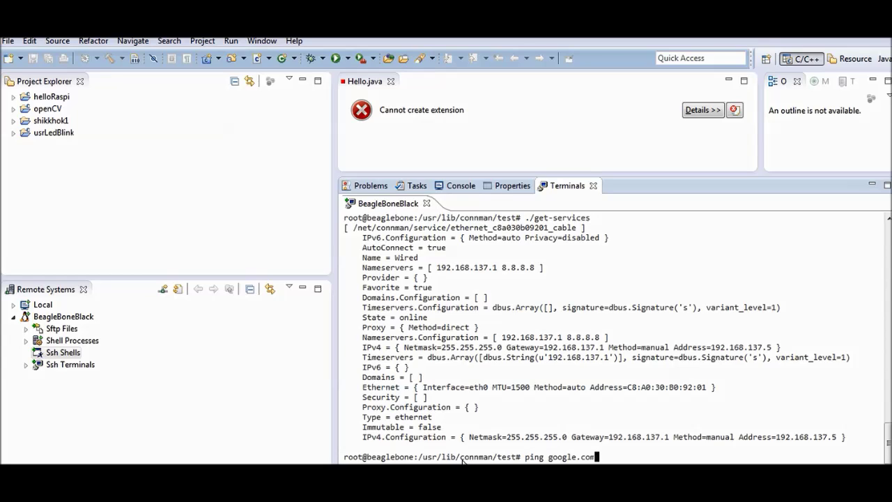
pyautogui.press('Return')
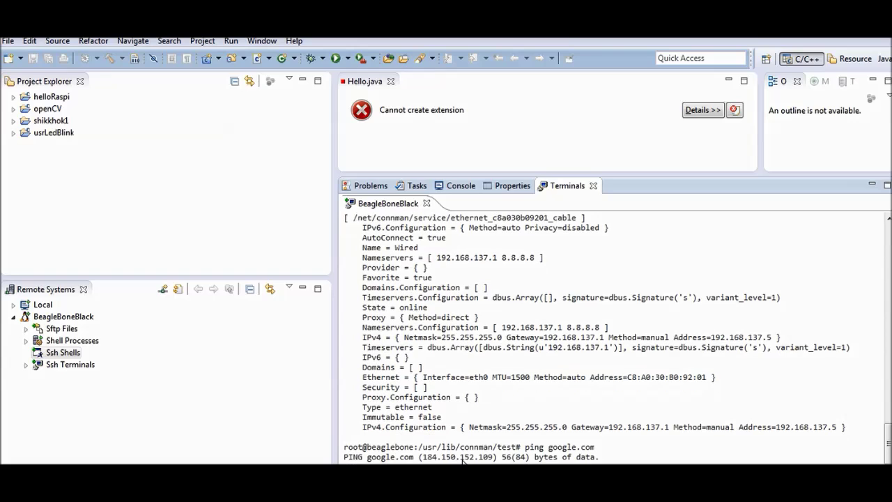